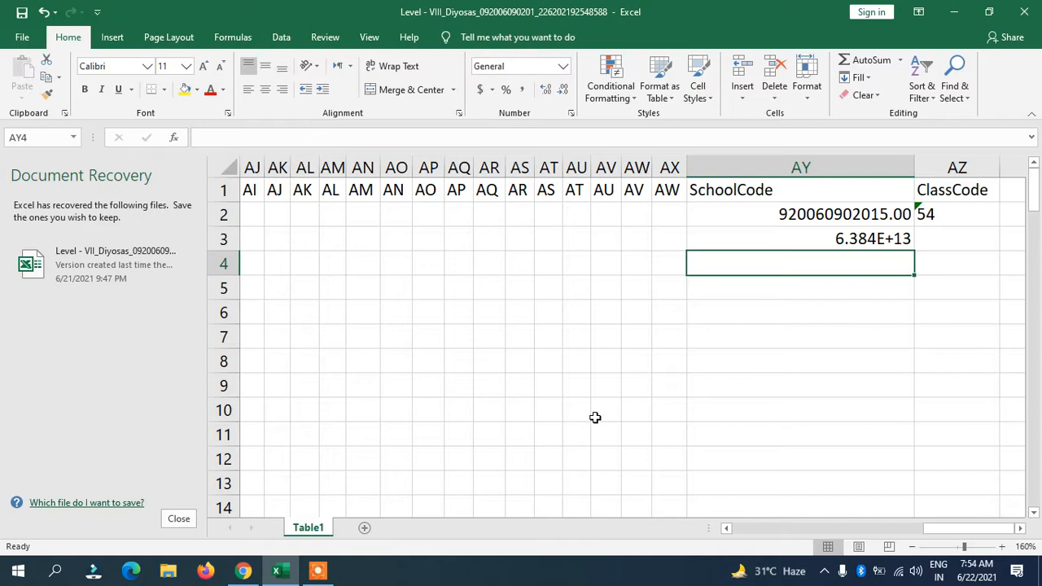
# Inspect the full digits behind the 6.384E+13 code in AY3 and the AY2 code's format
pyautogui.click(833, 243)
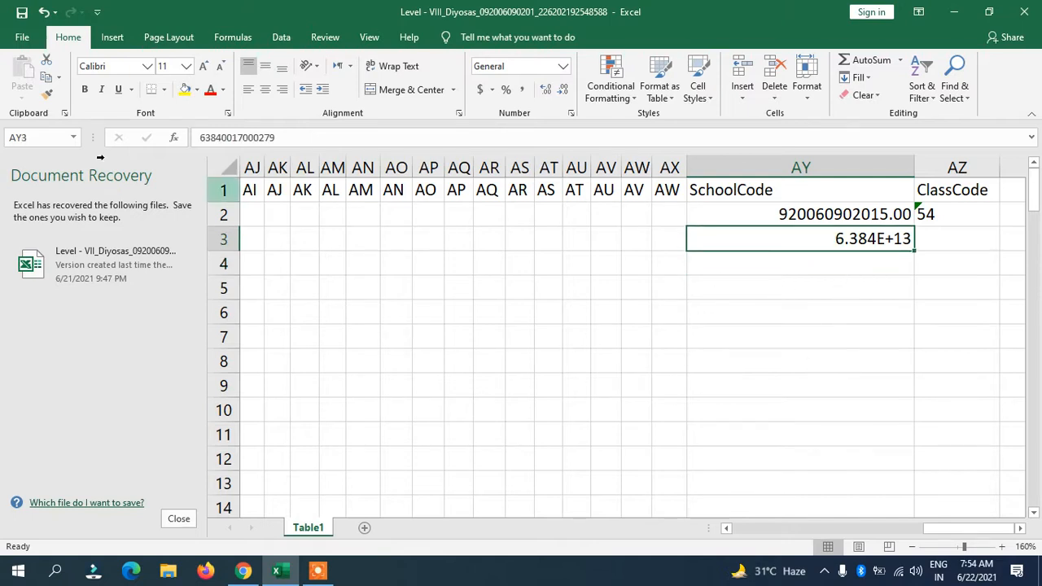
pyautogui.click(280, 139)
pyautogui.moveTo(277, 139); pyautogui.dragTo(197, 139)
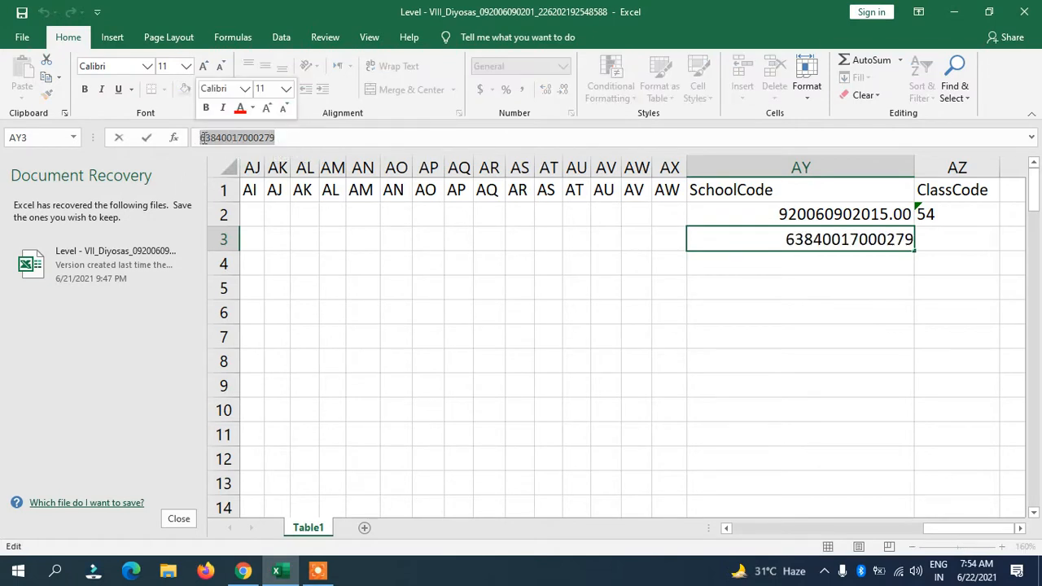
pyautogui.click(819, 272)
pyautogui.doubleClick(817, 236)
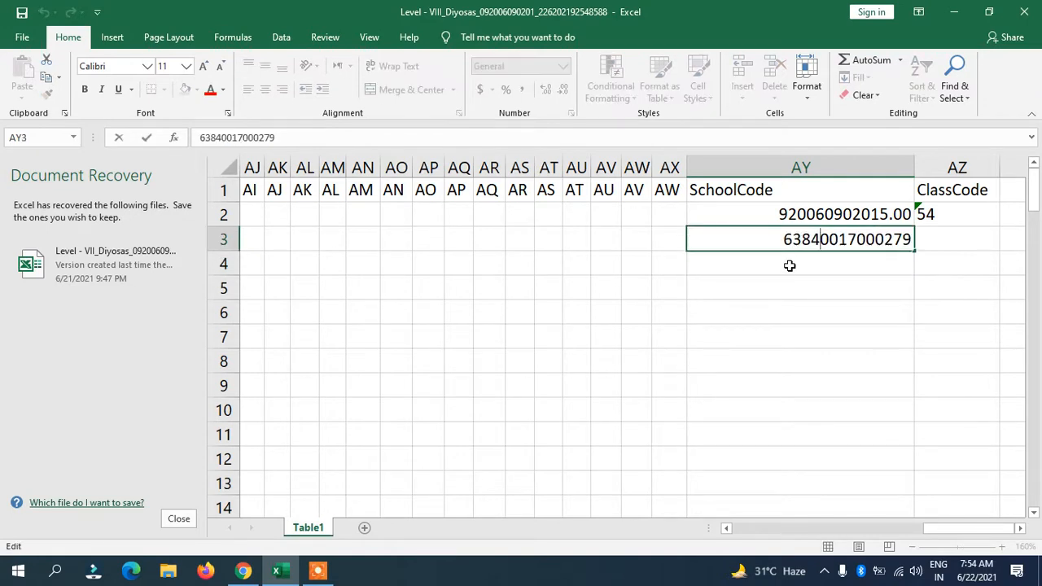
pyautogui.click(790, 264)
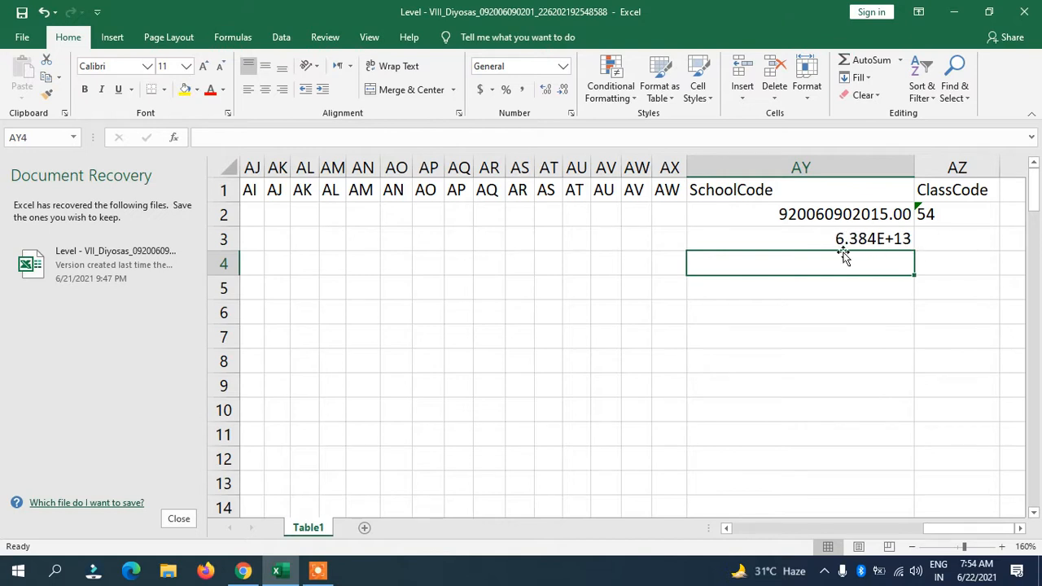
pyautogui.click(858, 212)
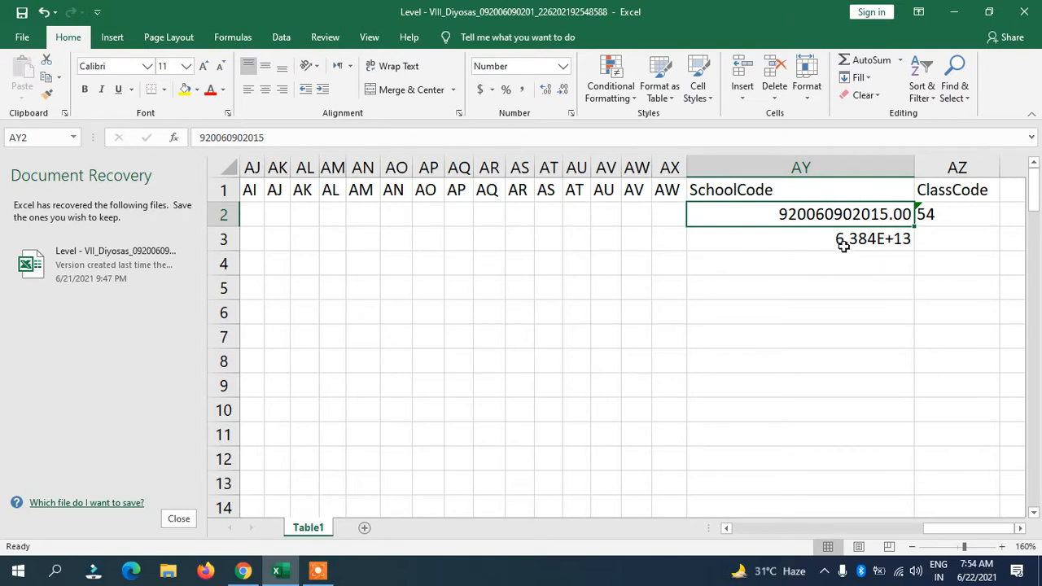
# Format the SchoolCode column as Number with zero decimal places
pyautogui.click(800, 167)
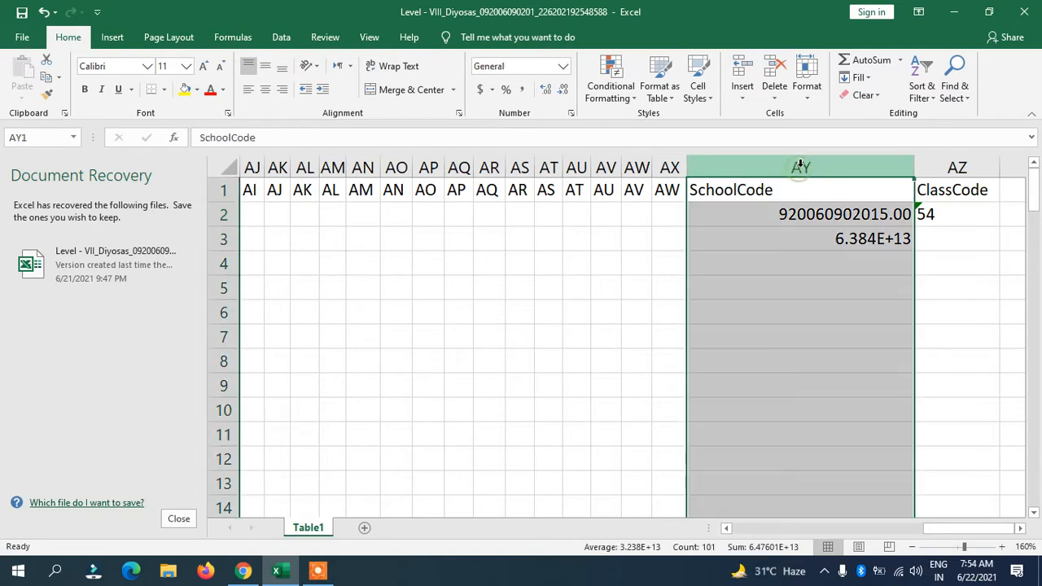
pyautogui.click(561, 69)
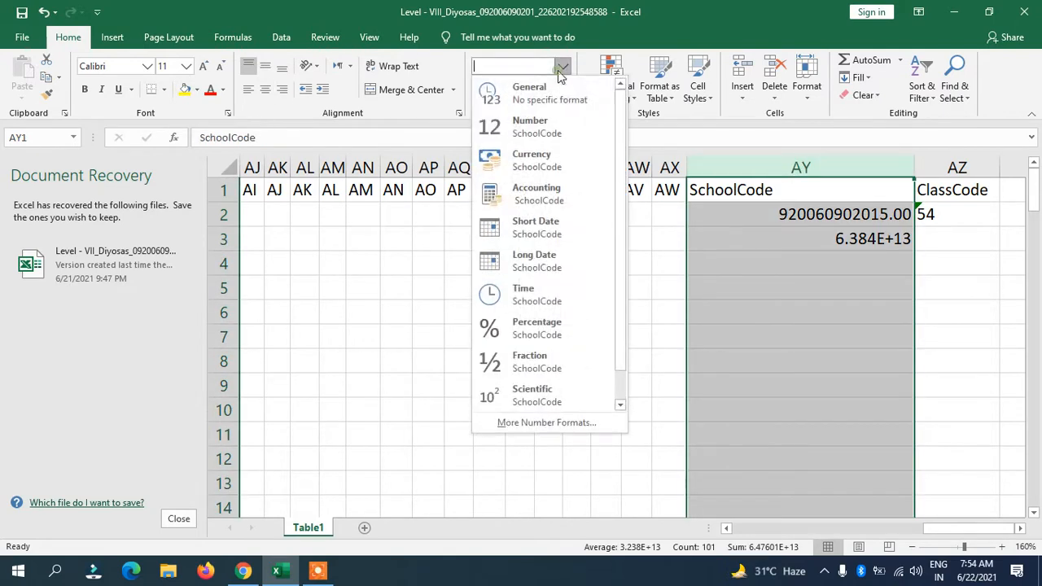
pyautogui.click(525, 131)
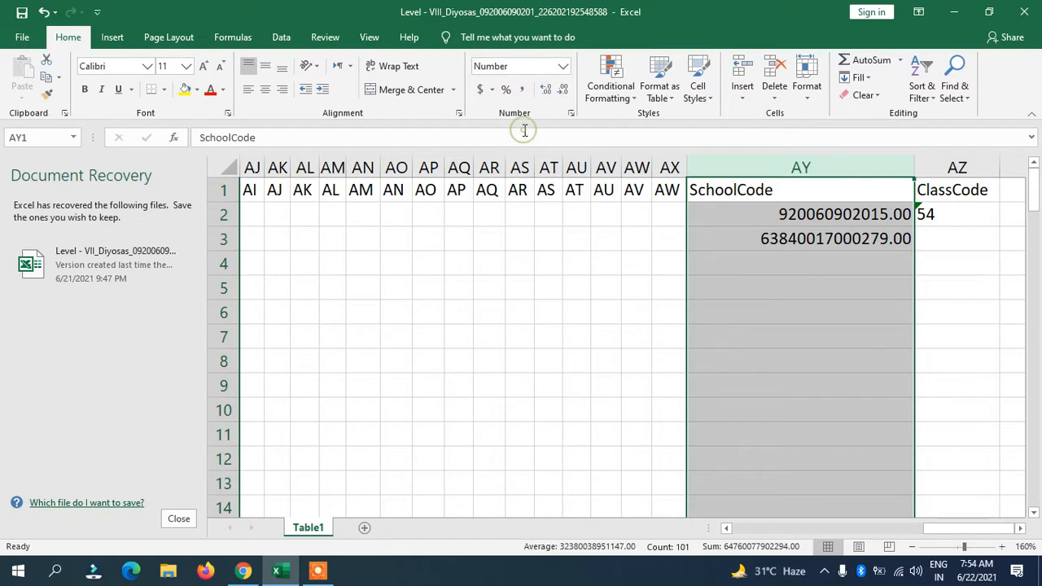
pyautogui.click(825, 315)
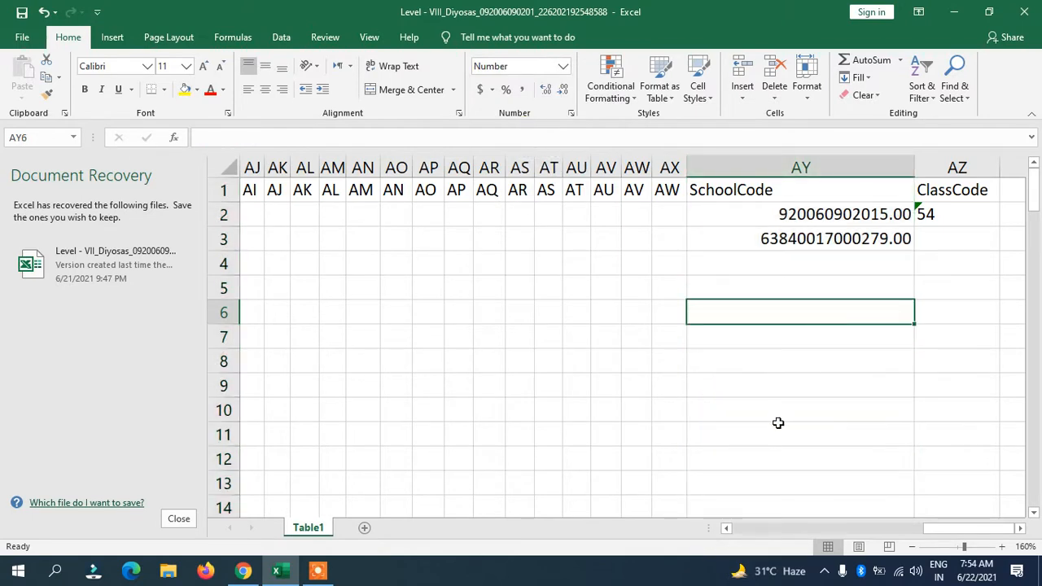
pyautogui.click(814, 170)
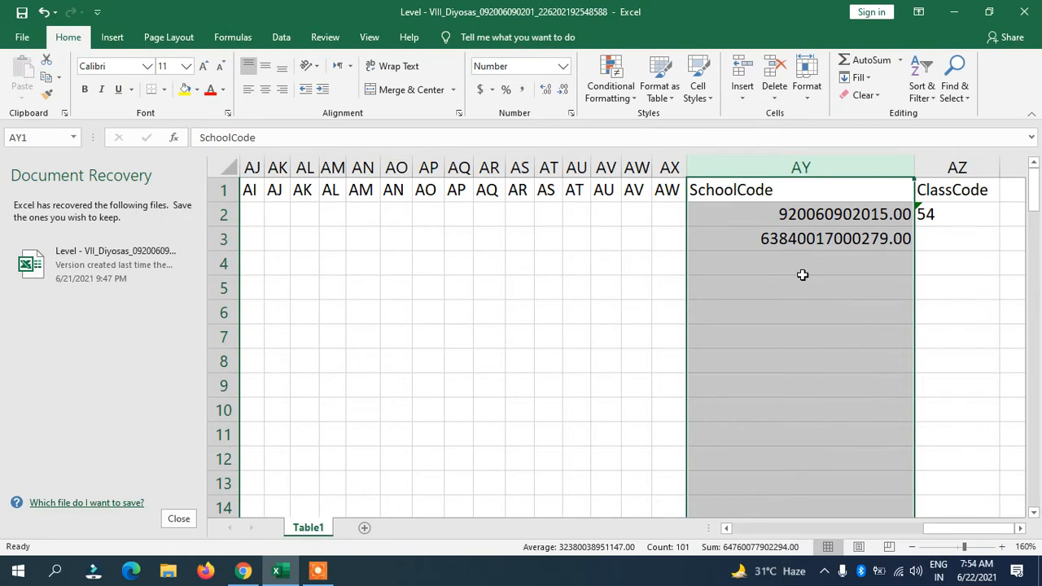
pyautogui.click(562, 92)
pyautogui.click(562, 92)
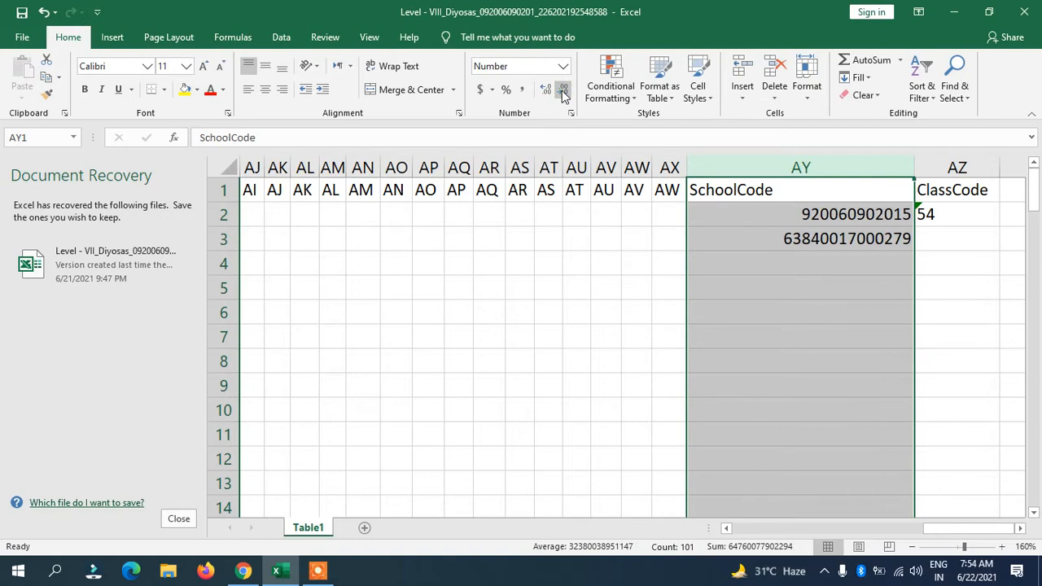
pyautogui.click(892, 313)
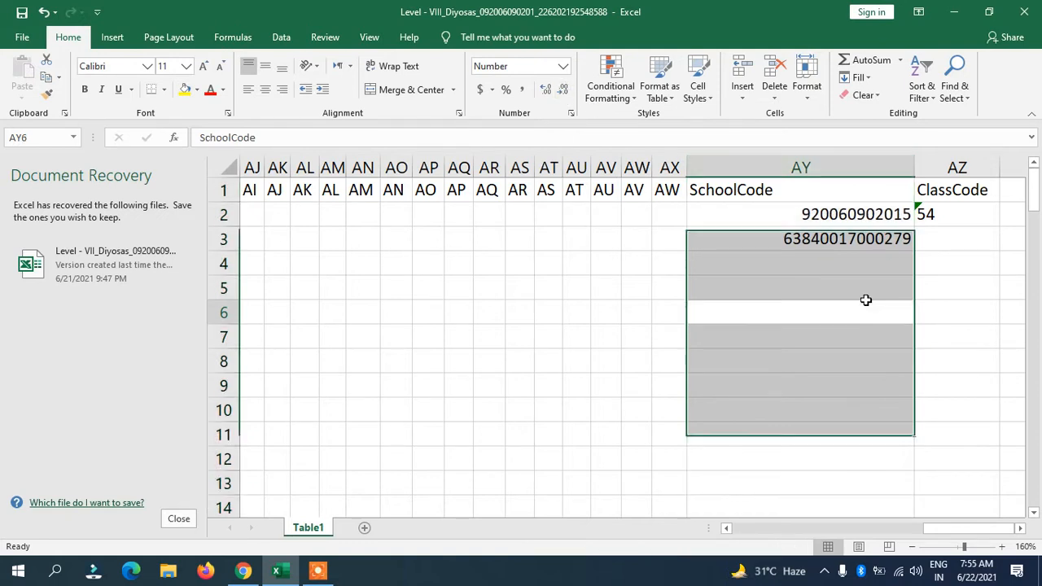
pyautogui.click(876, 244)
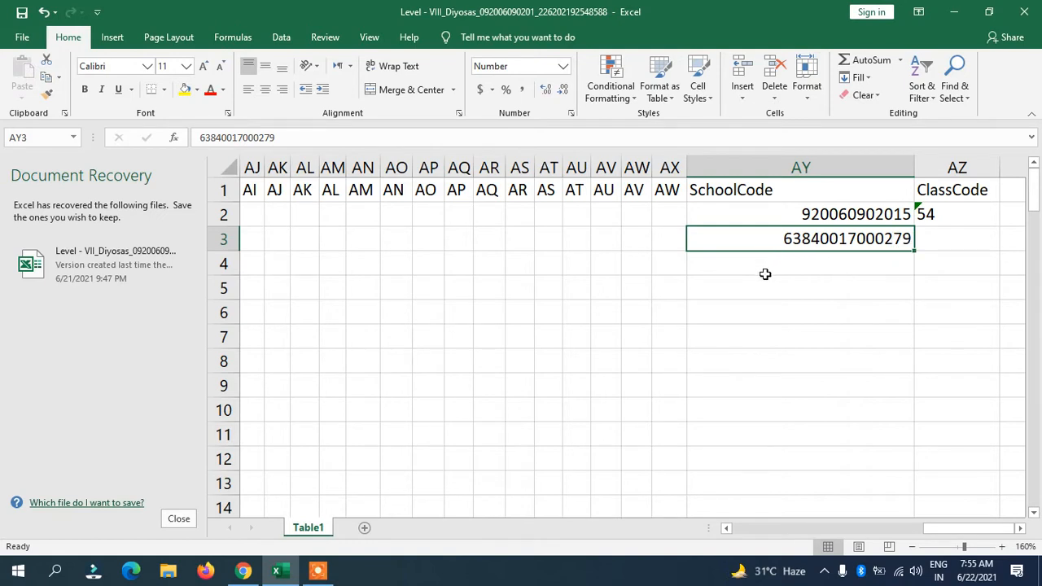
pyautogui.press('Down')
pyautogui.press('Down')
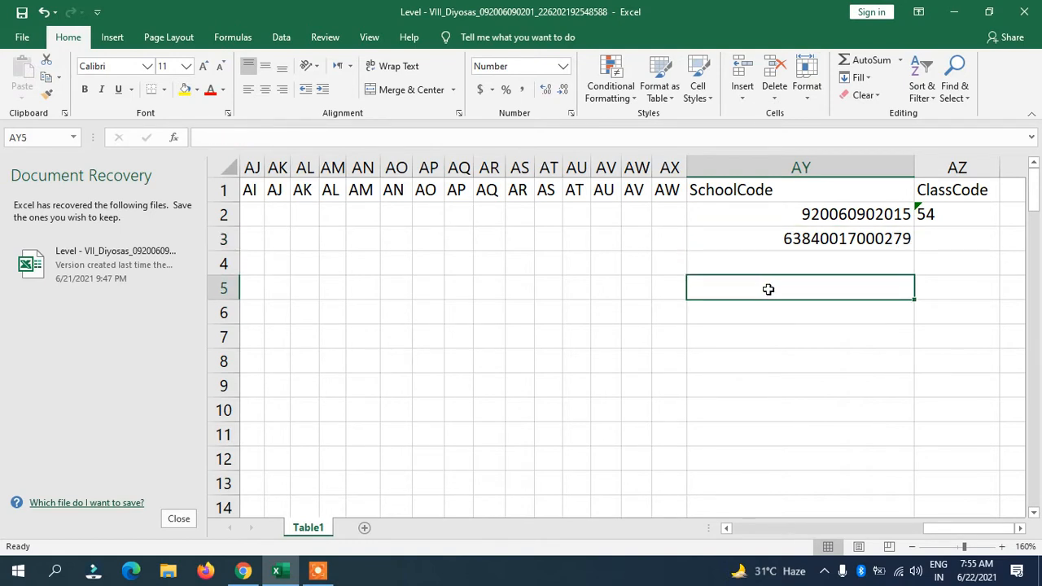
pyautogui.click(786, 184)
pyautogui.click(783, 169)
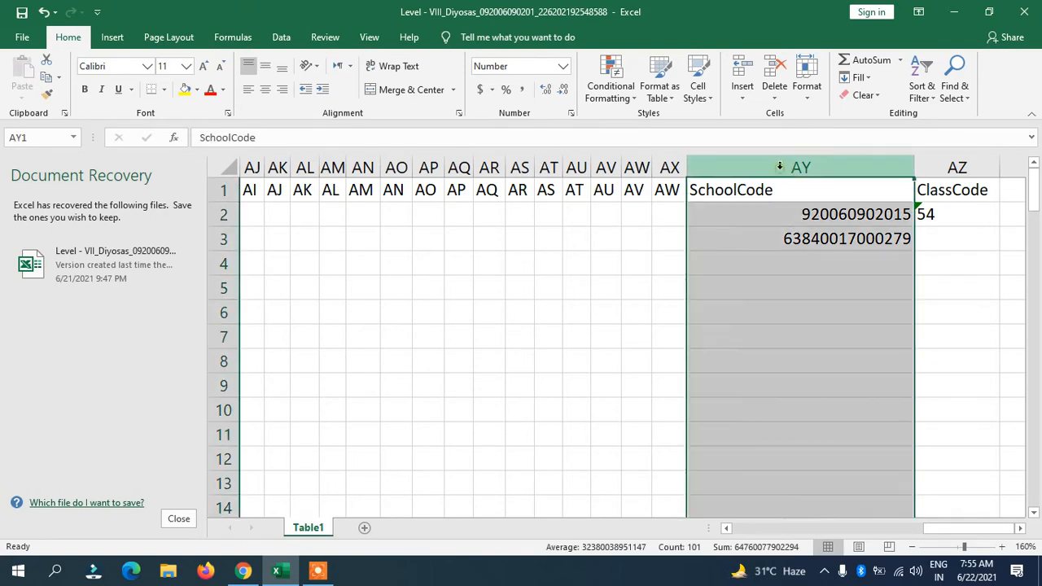
pyautogui.click(736, 266)
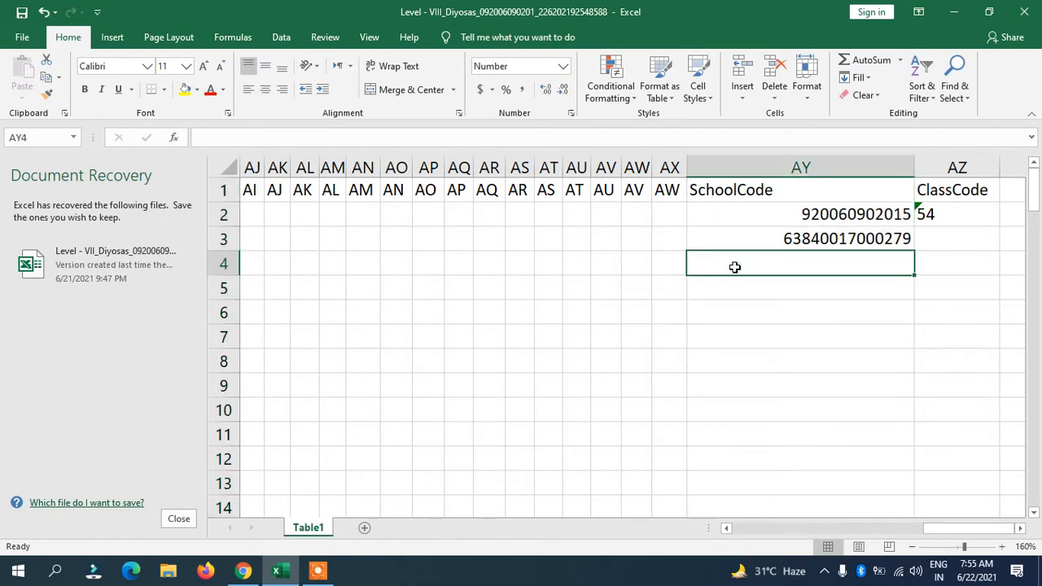
pyautogui.write('6384')
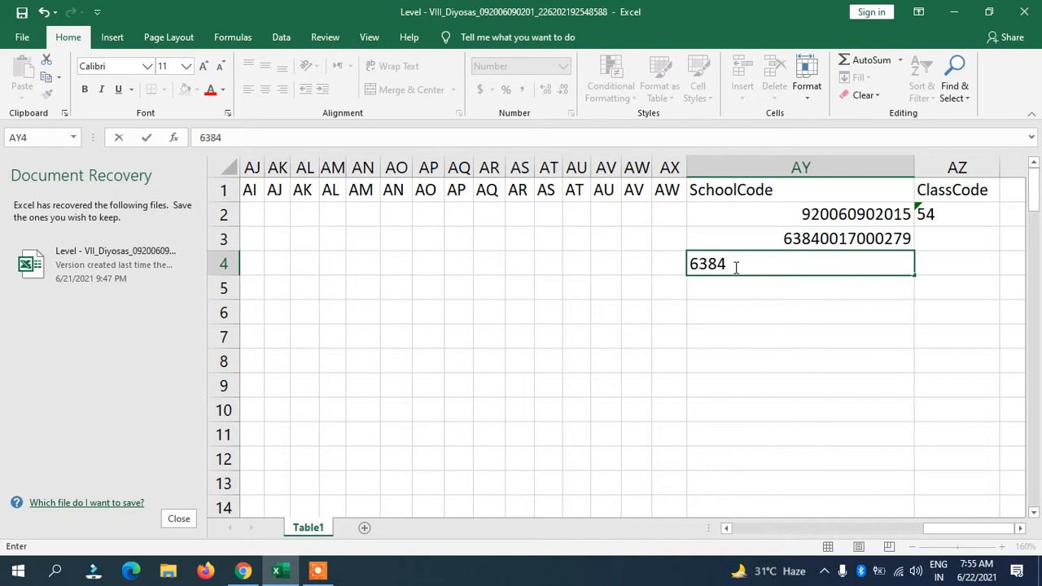
pyautogui.write('001700027')
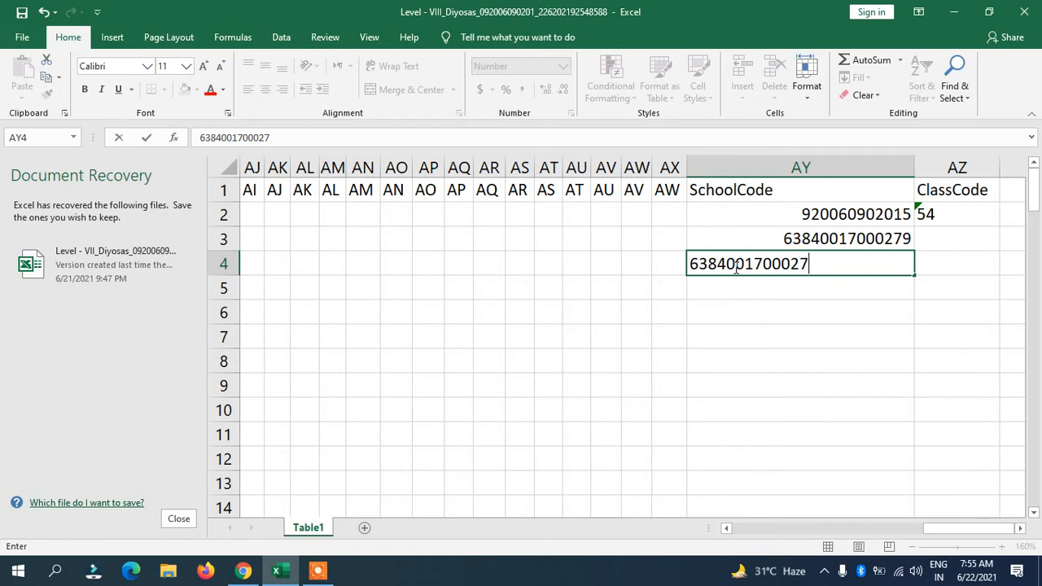
pyautogui.write('946')
pyautogui.press('Return')
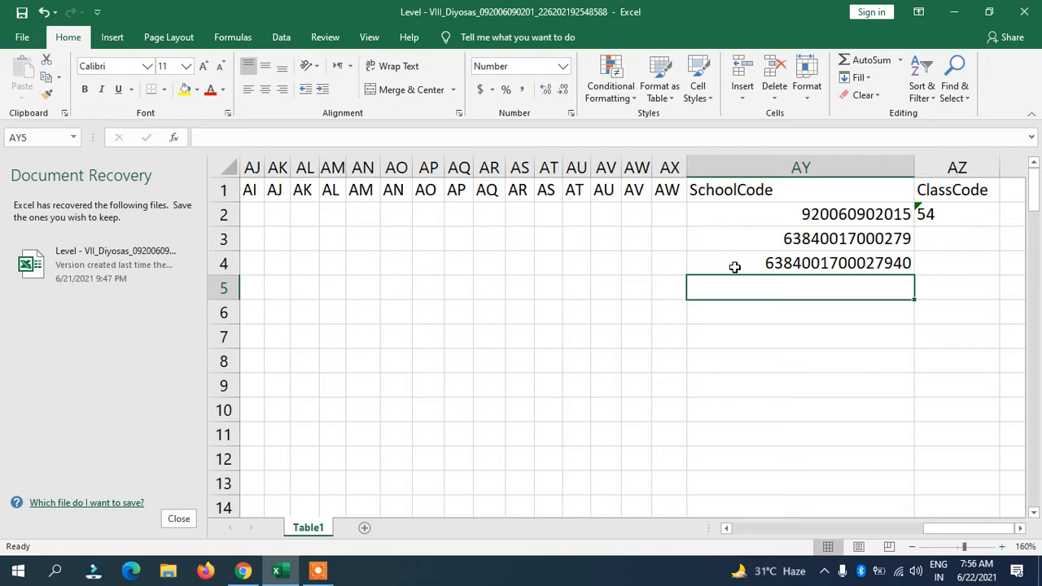
pyautogui.click(788, 261)
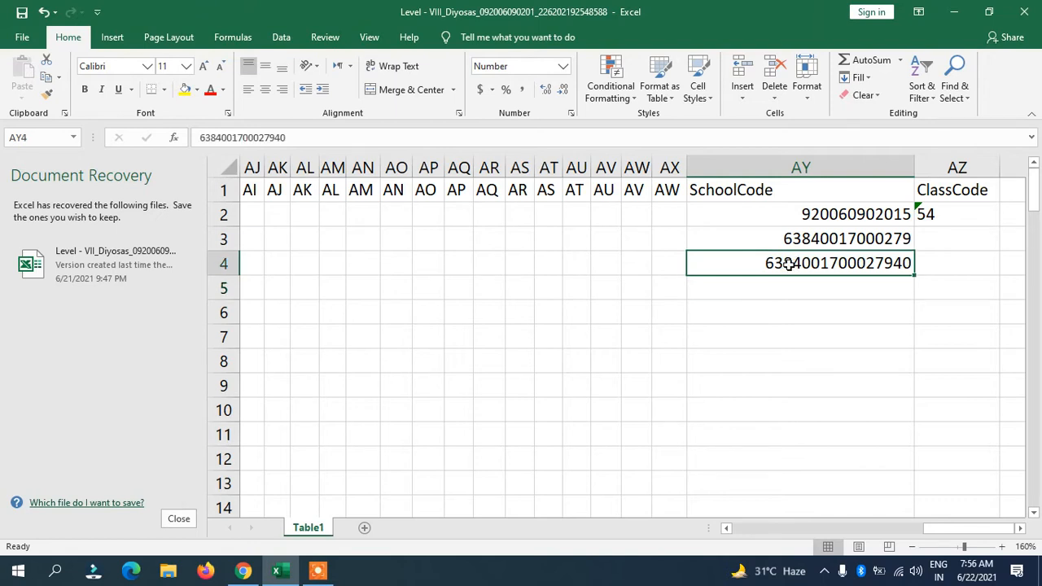
pyautogui.doubleClick(907, 263)
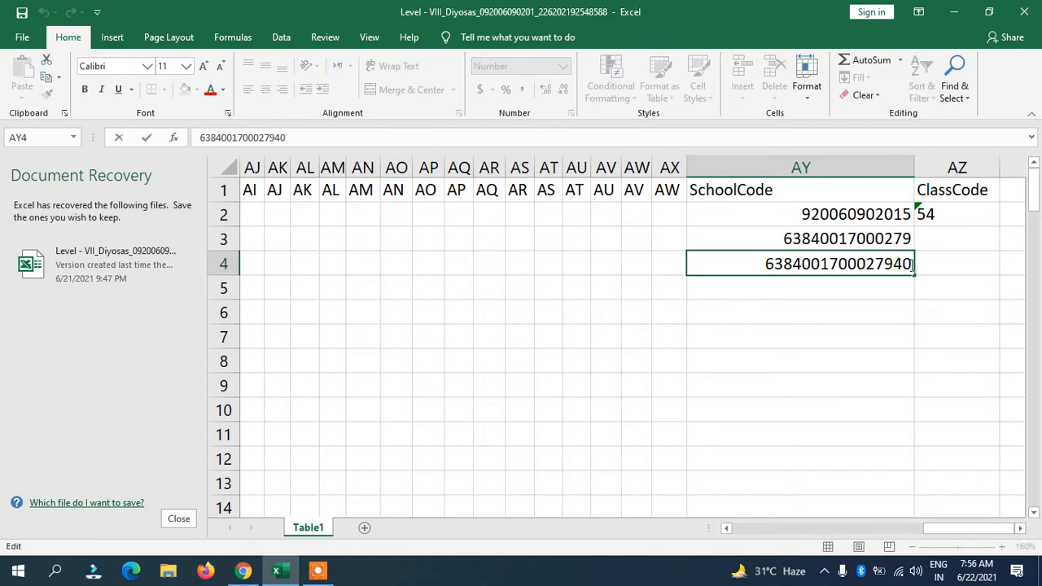
pyautogui.click(880, 285)
pyautogui.click(902, 257)
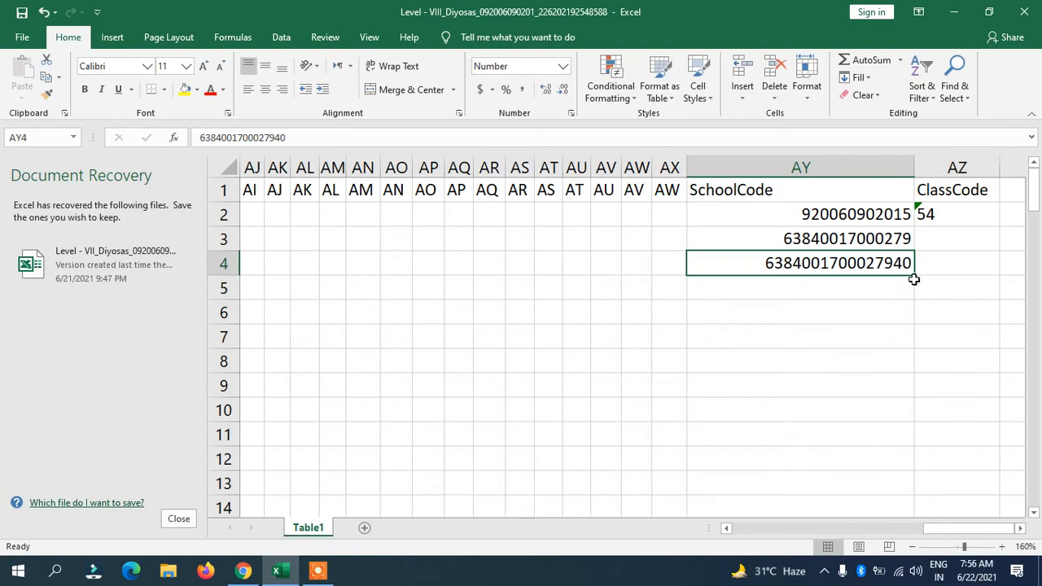
pyautogui.click(848, 298)
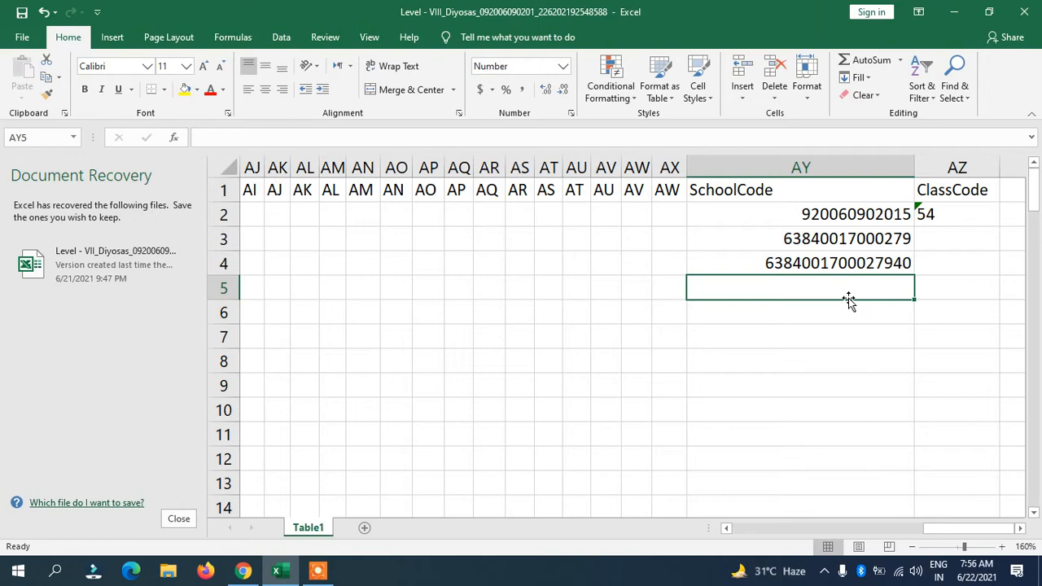
pyautogui.write('63')
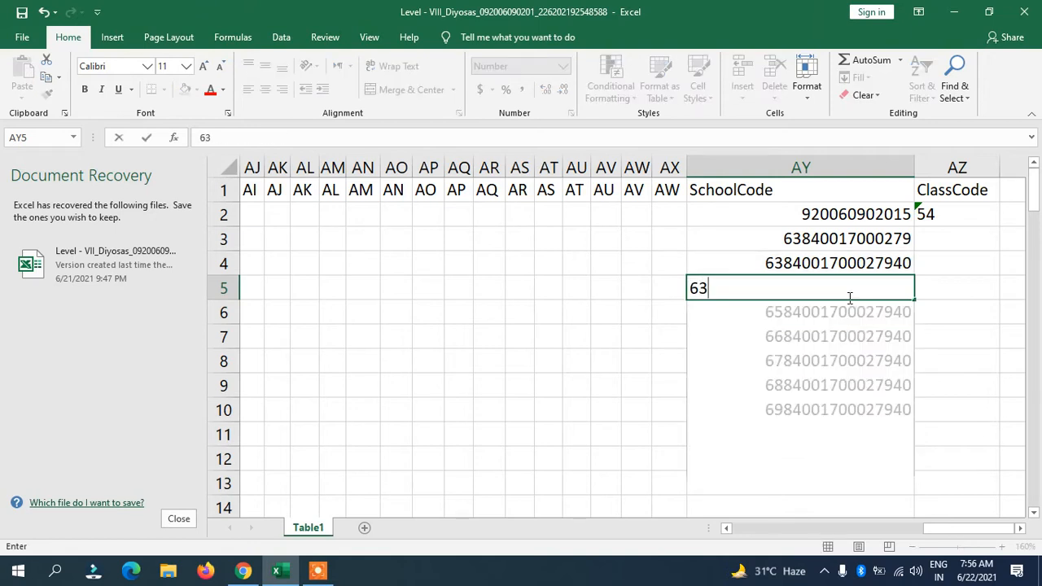
pyautogui.write('8400')
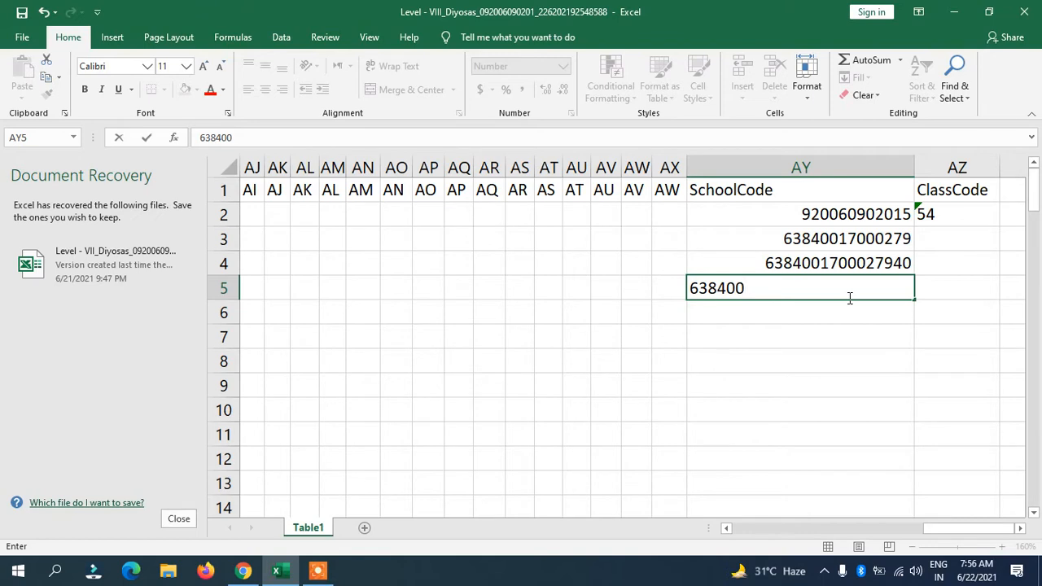
pyautogui.write('1700080')
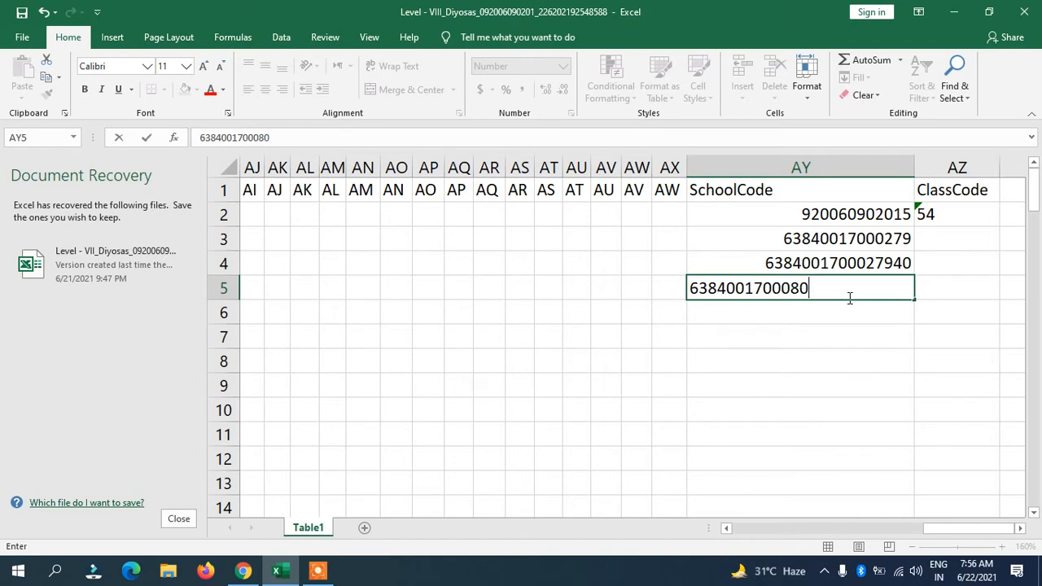
pyautogui.write('715')
pyautogui.press('Return')
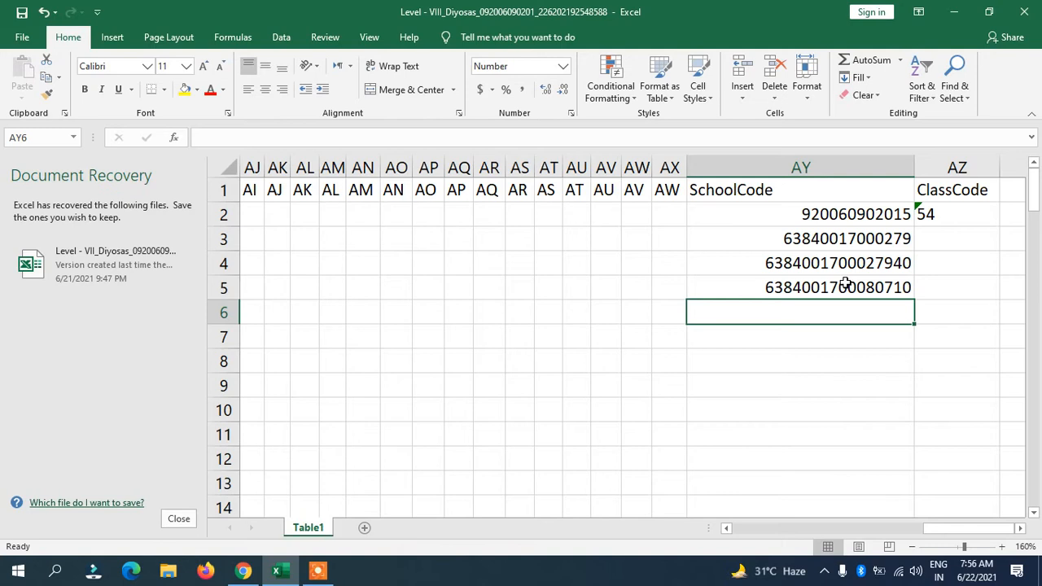
pyautogui.doubleClick(906, 286)
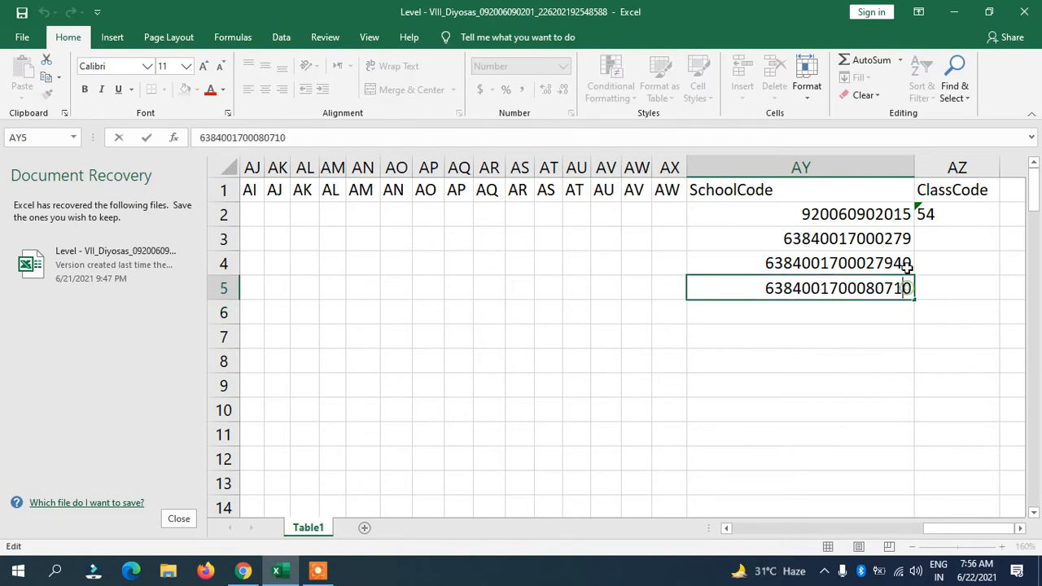
# Open the AY4 code for editing and place the cursor inside it
pyautogui.click(906, 266)
pyautogui.doubleClick(906, 266)
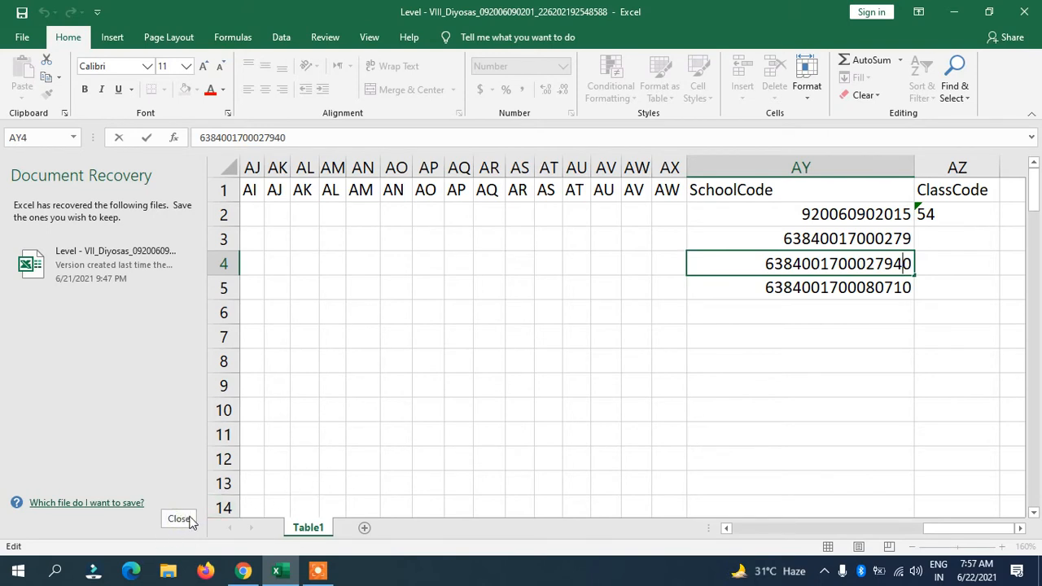
pyautogui.moveTo(905, 264); pyautogui.dragTo(905, 285)
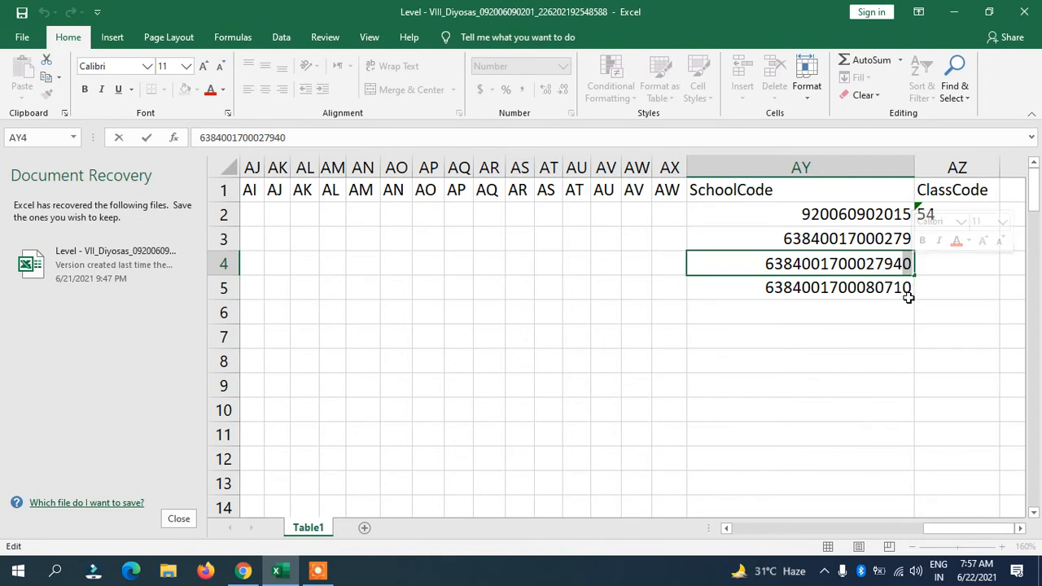
pyautogui.click(906, 295)
pyautogui.click(904, 264)
pyautogui.doubleClick(757, 264)
pyautogui.click(909, 264)
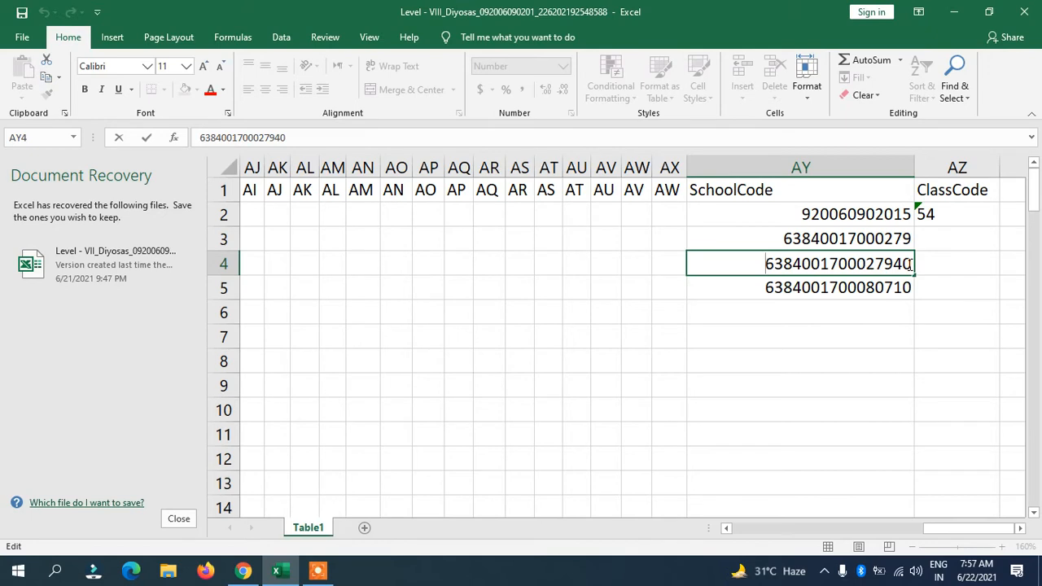
# Prefix the AY4 and AY5 codes with an apostrophe so they are stored as text
pyautogui.write("'")
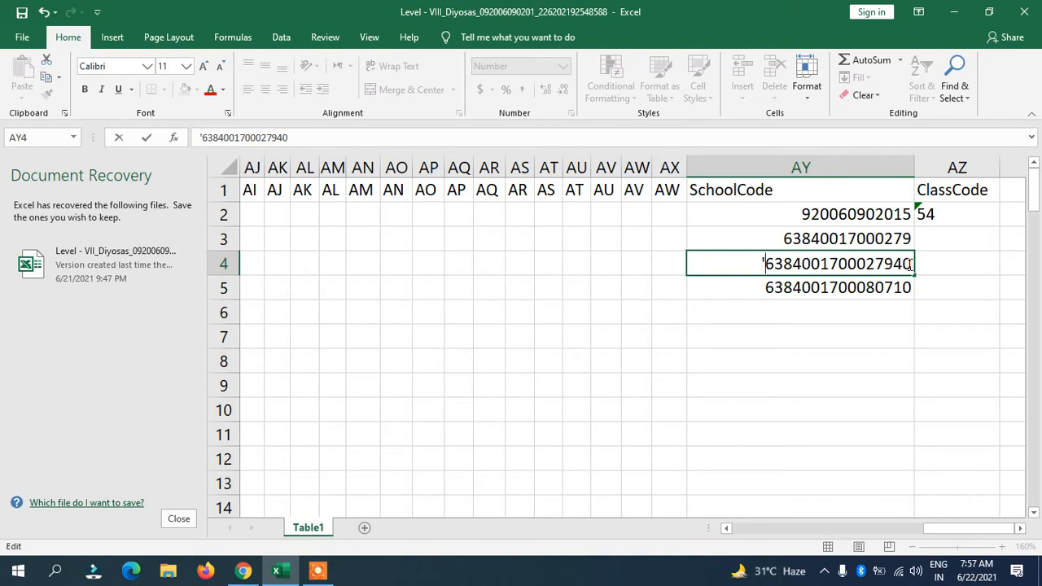
pyautogui.press('Return')
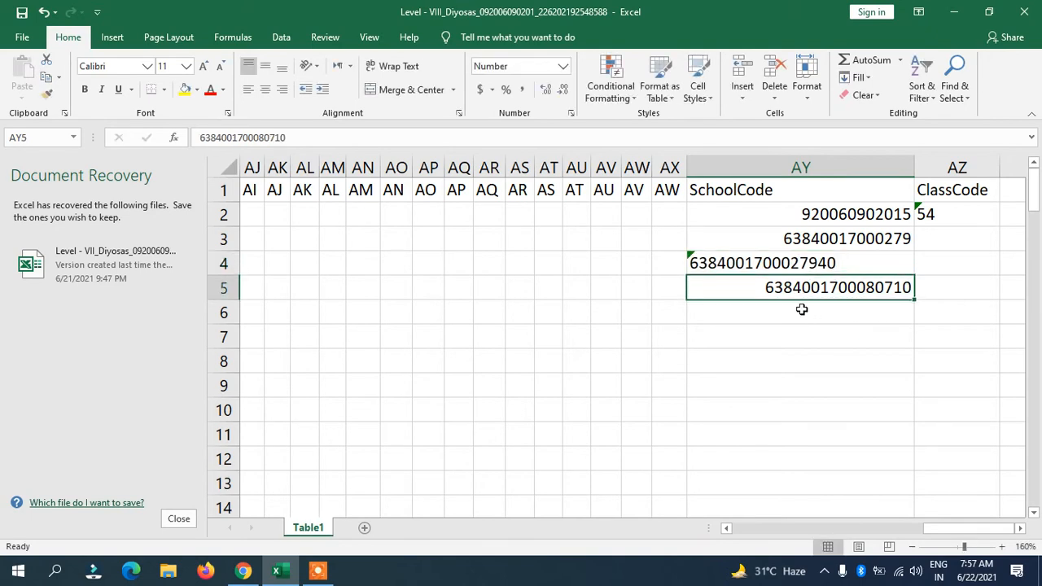
pyautogui.doubleClick(765, 288)
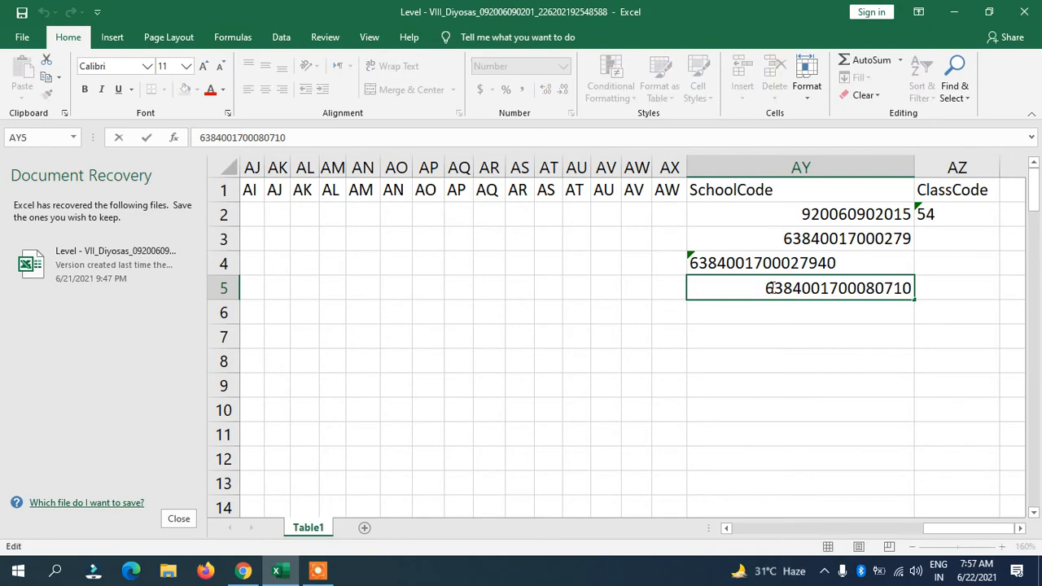
pyautogui.write("'")
pyautogui.press('Return')
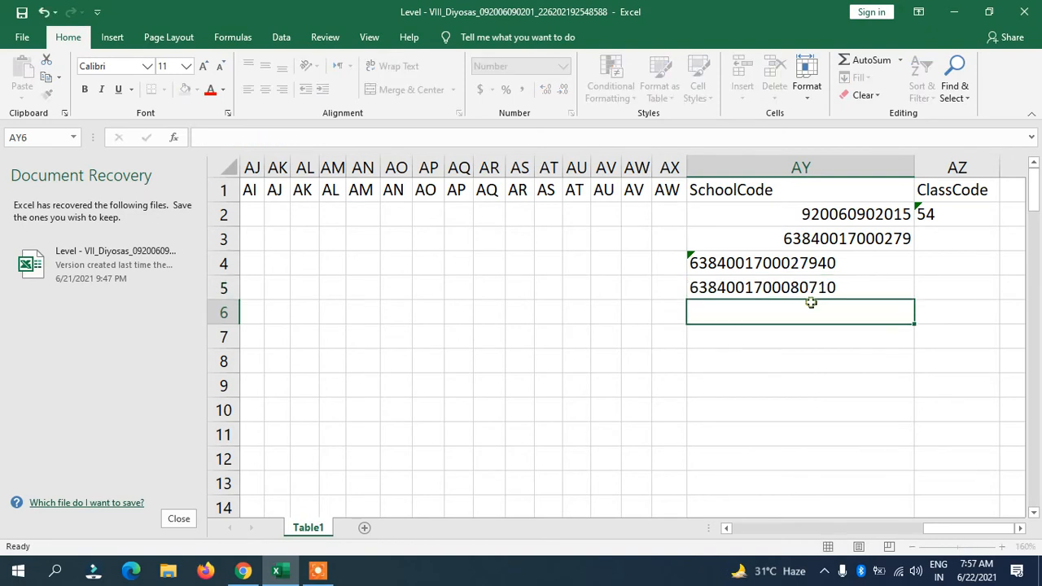
pyautogui.doubleClick(854, 262)
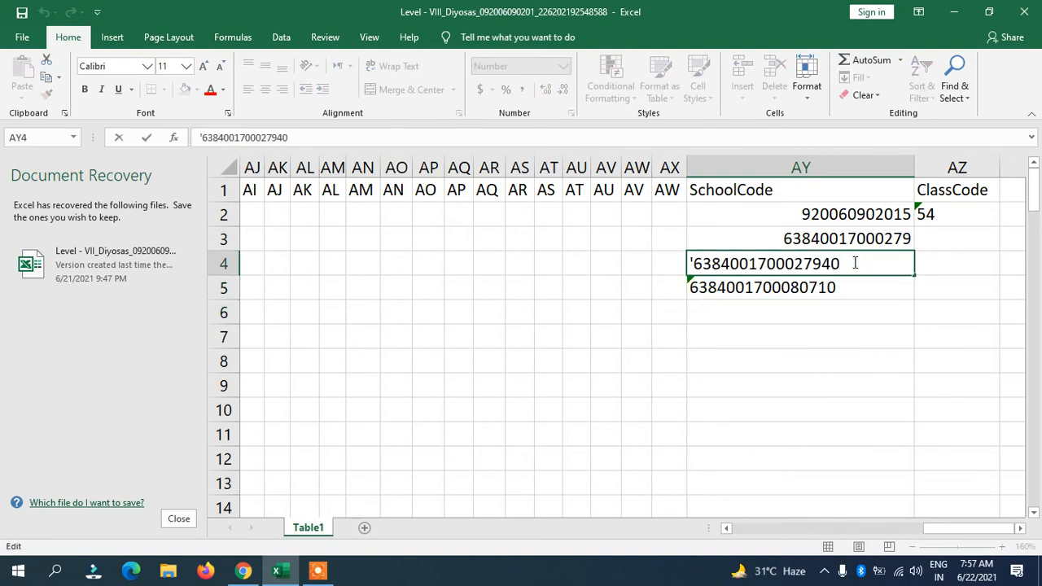
pyautogui.press('BackSpace')
pyautogui.write('5')
pyautogui.press('Return')
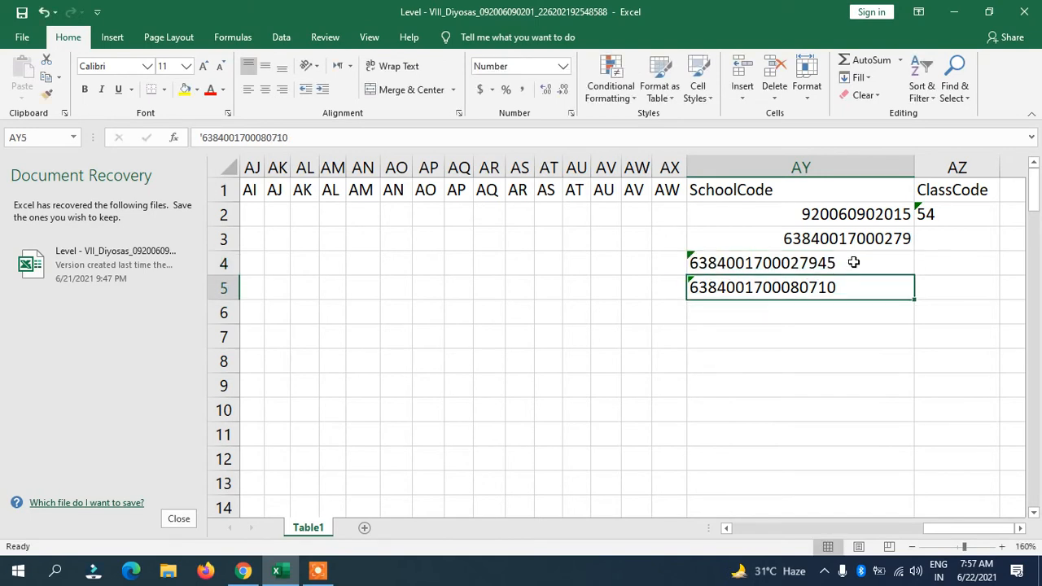
pyautogui.press('F2')
pyautogui.press('BackSpace')
pyautogui.write('6')
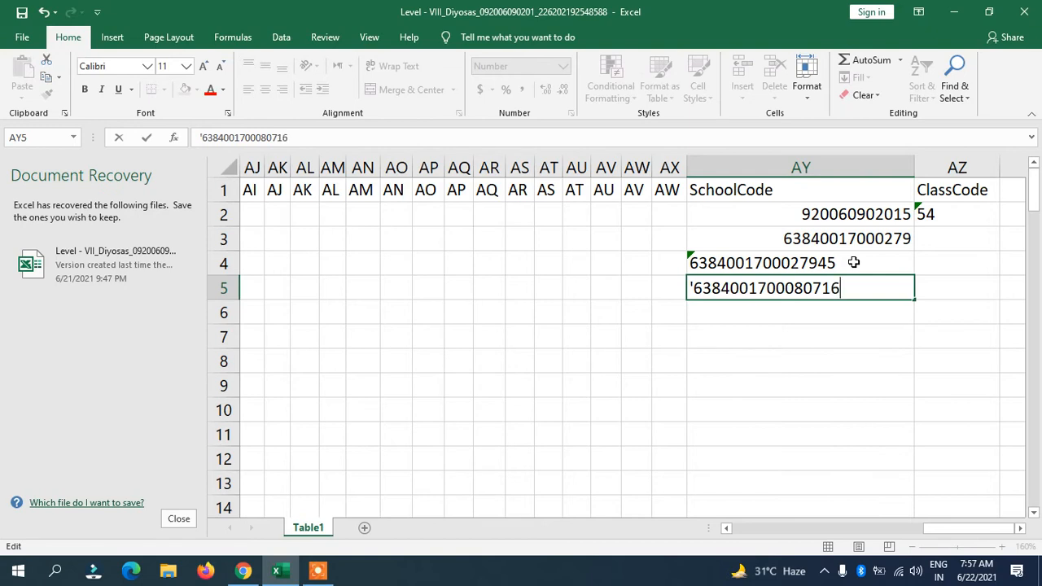
pyautogui.press('Return')
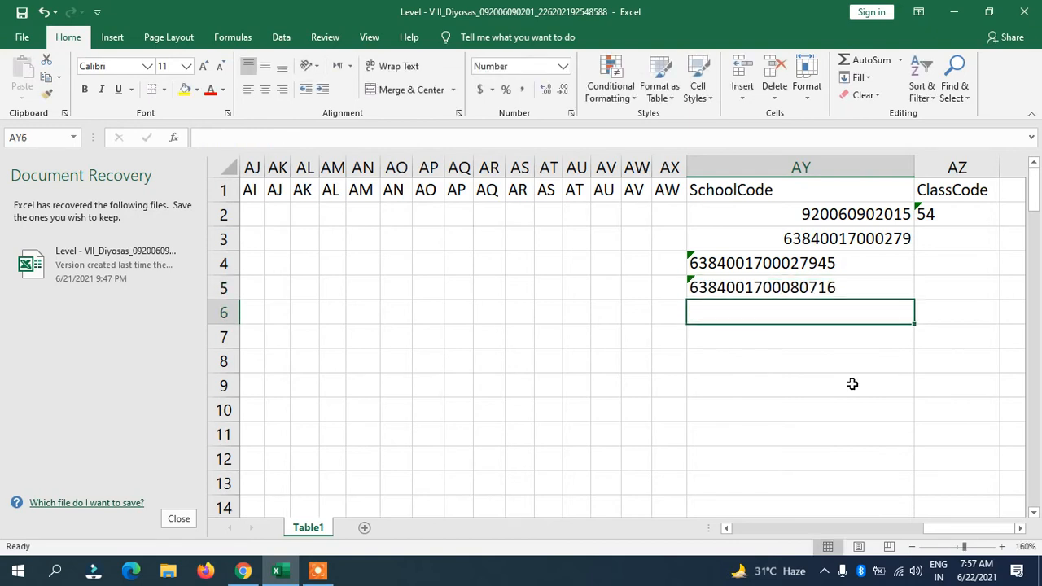
pyautogui.write("'")
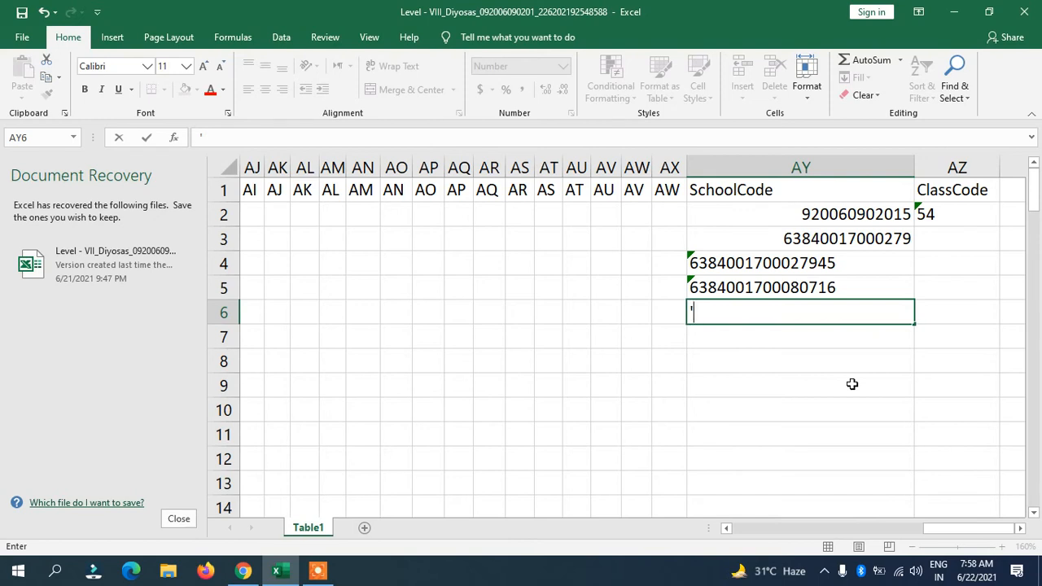
pyautogui.write('6384000170080617')
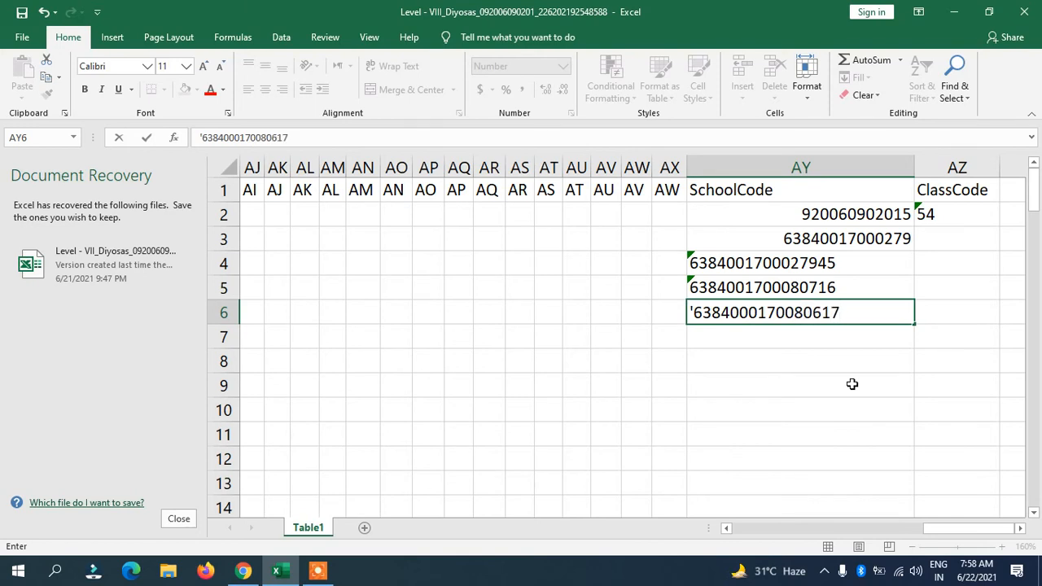
pyautogui.press('Return')
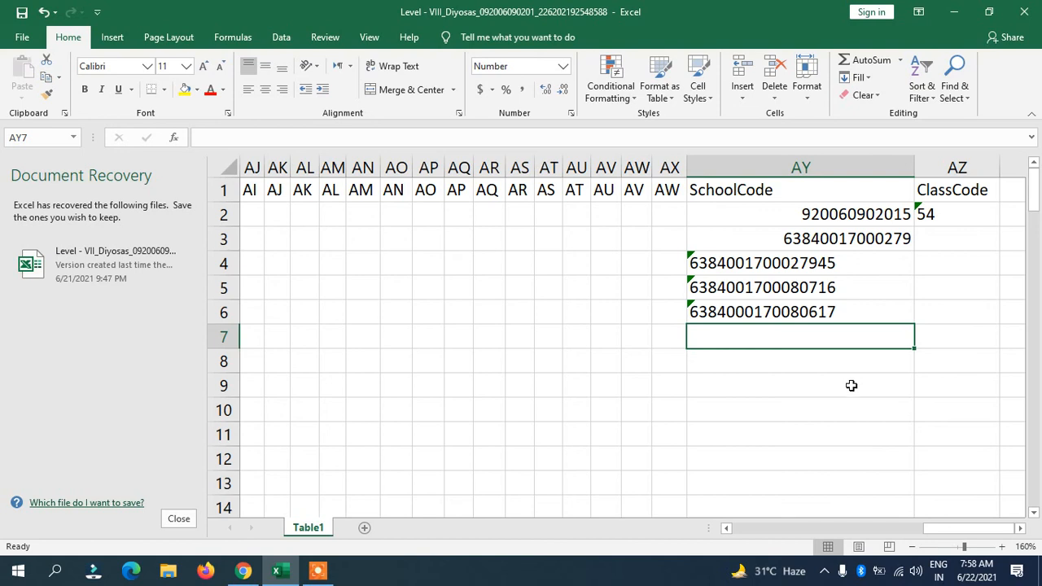
pyautogui.moveTo(735, 266); pyautogui.dragTo(740, 314)
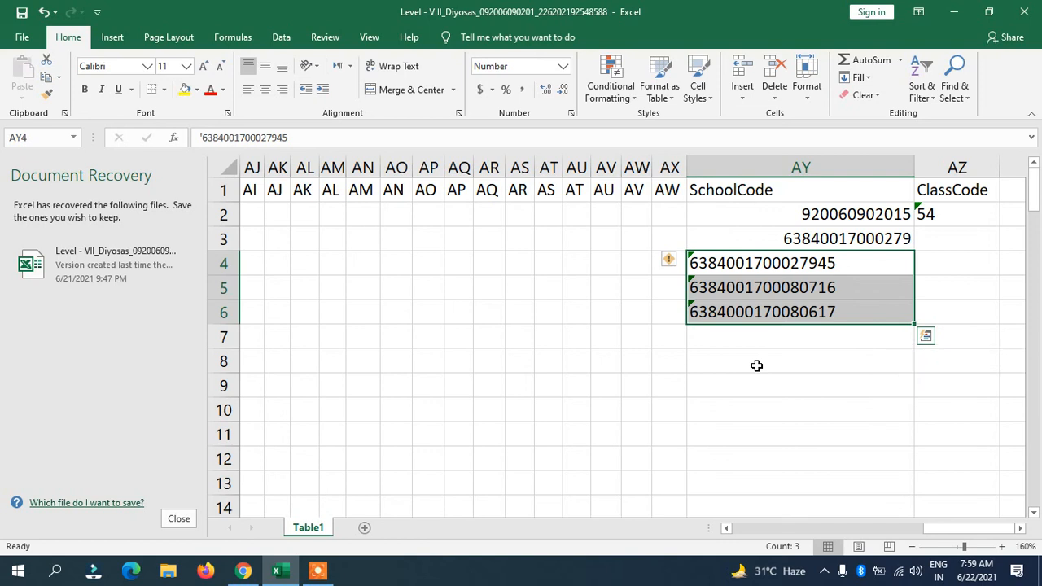
# Add a Quick Analysis Text Contains highlight to AY4:AY6, matching the value in AY8
pyautogui.hotkey('ctrl', 'q')
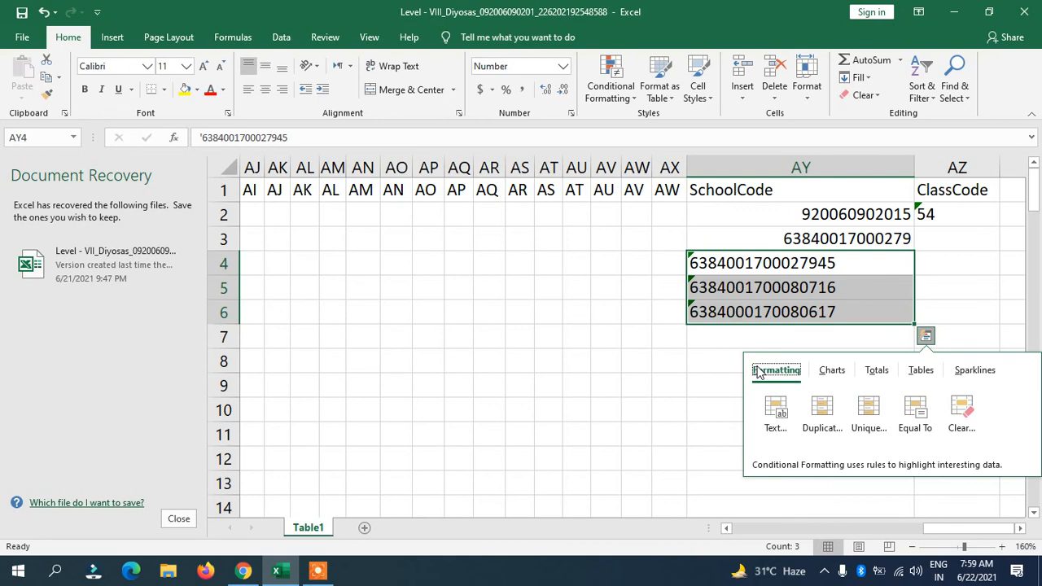
pyautogui.click(776, 414)
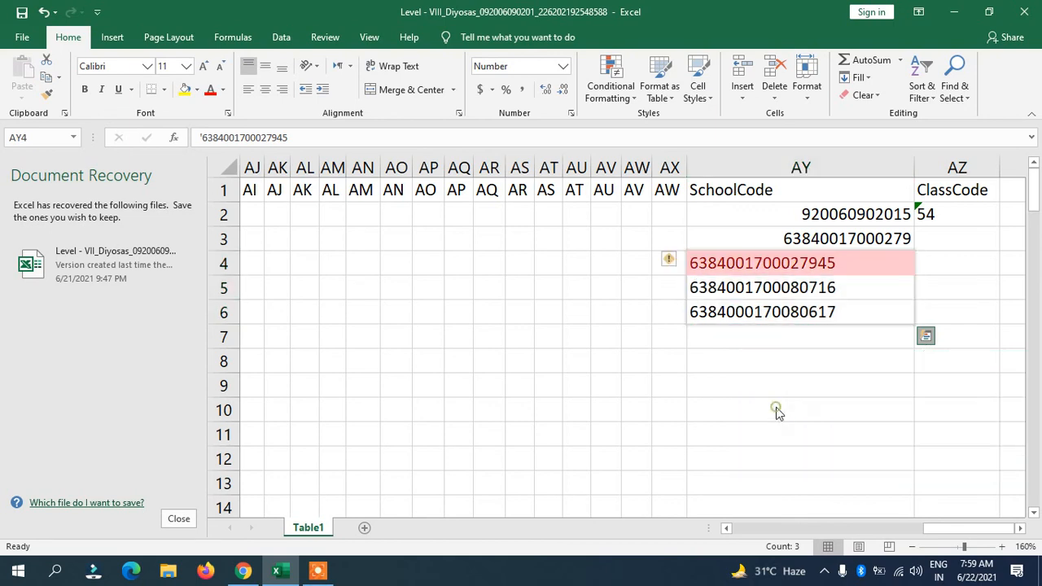
pyautogui.click(764, 364)
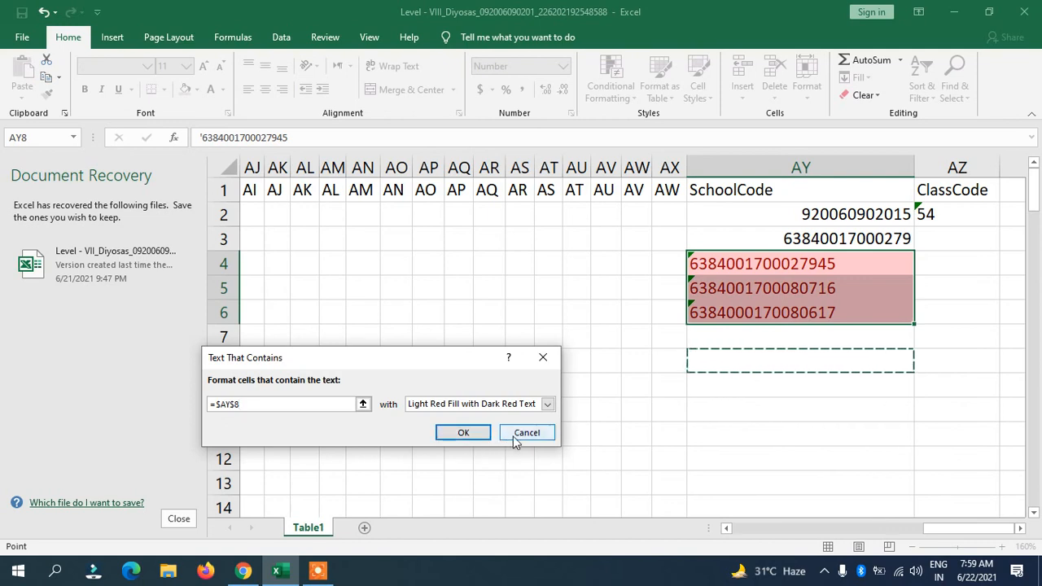